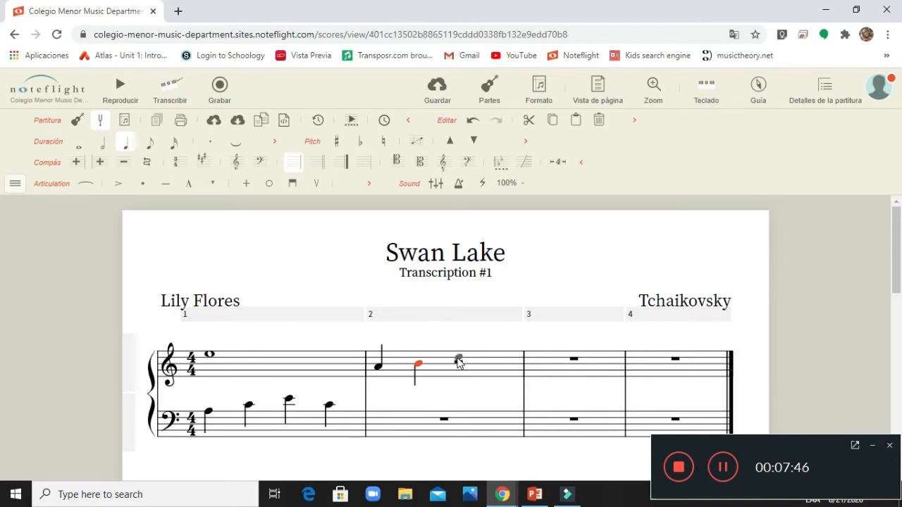
Step: Complete measure 2 with quarter notes C and D in the treble staff and B, D, F, D in the bass staff
left_click(457, 363)
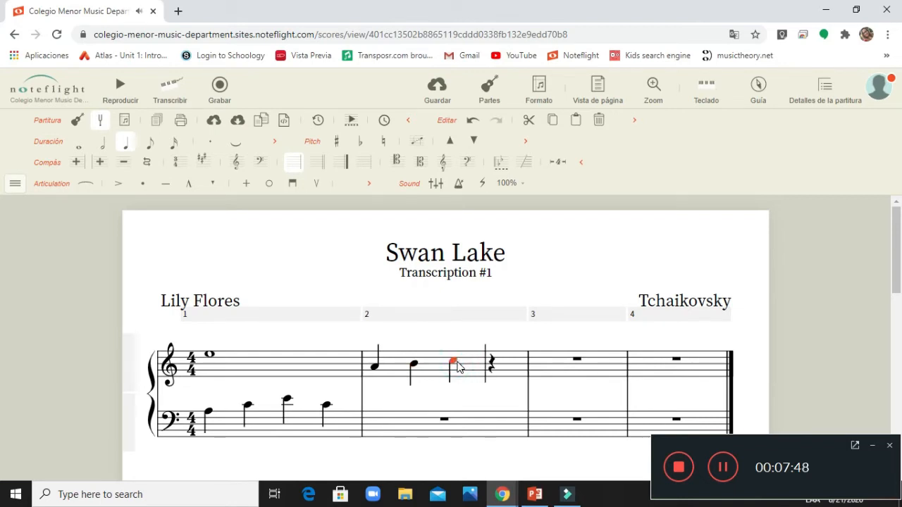
left_click(493, 358)
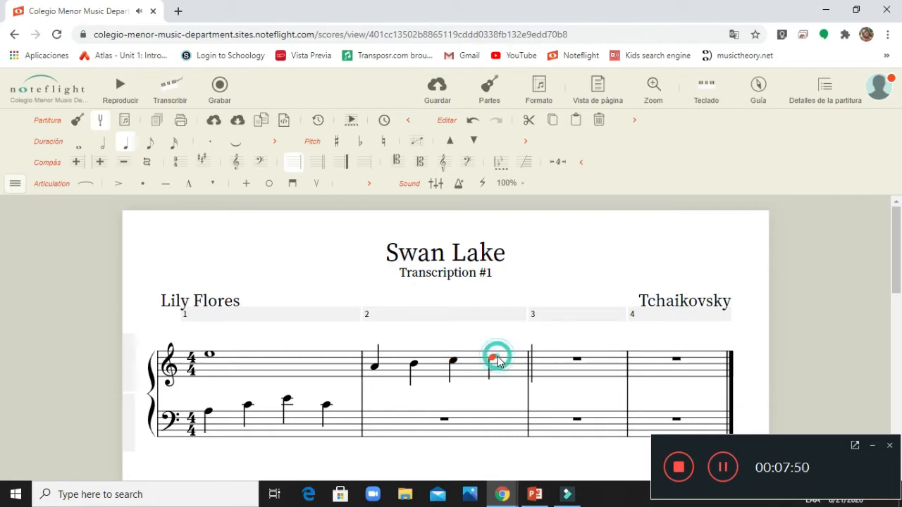
left_click(395, 435)
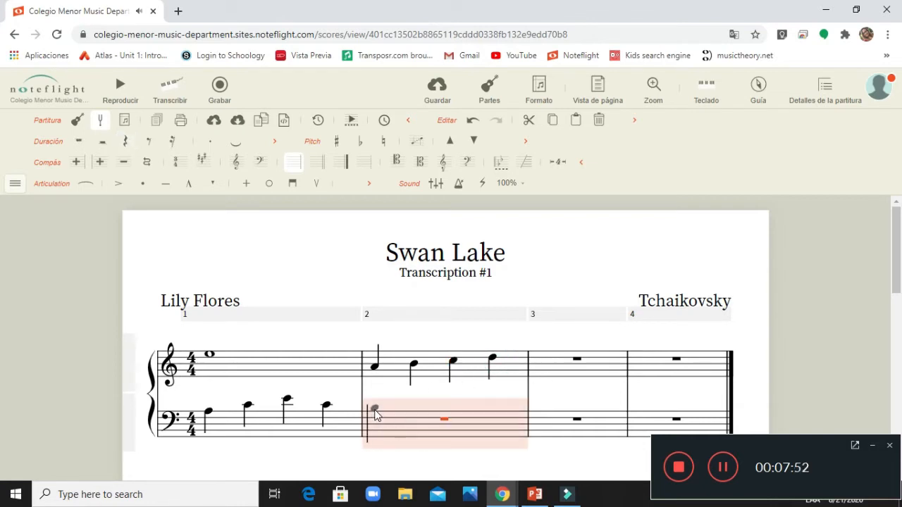
left_click(374, 409)
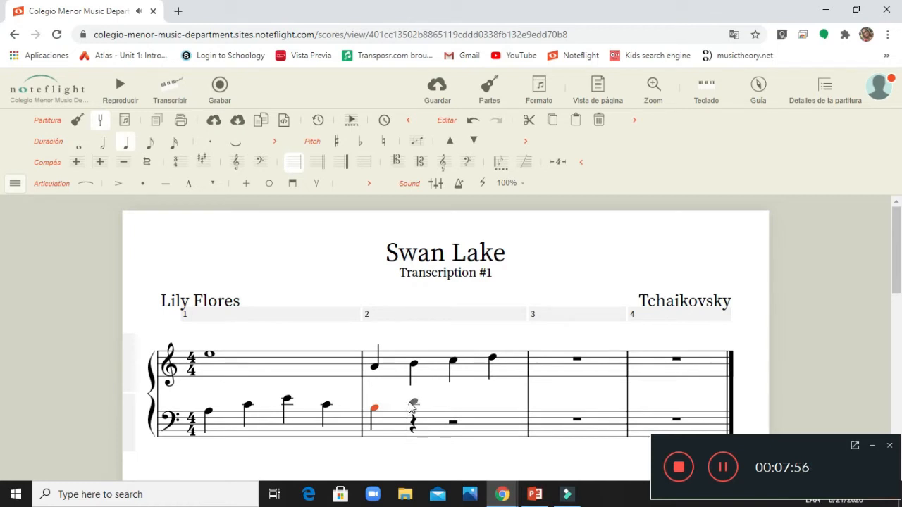
left_click(411, 403)
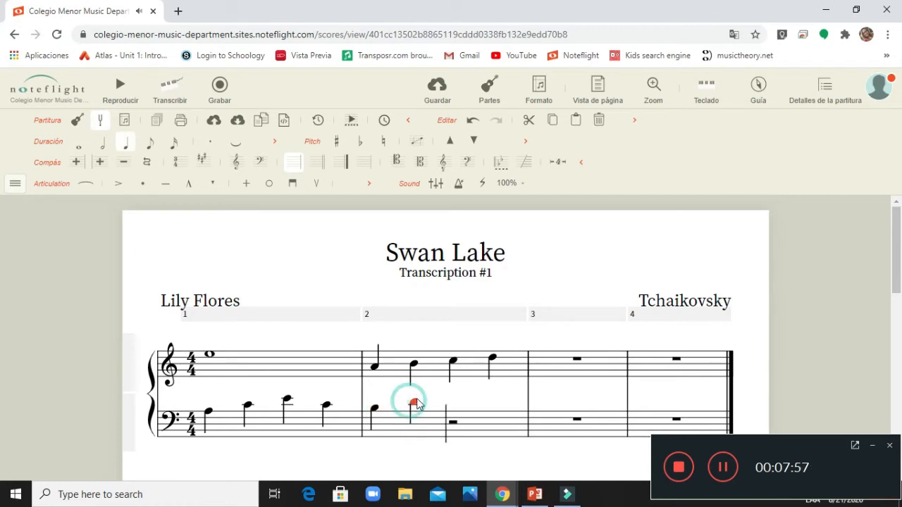
left_click(455, 399)
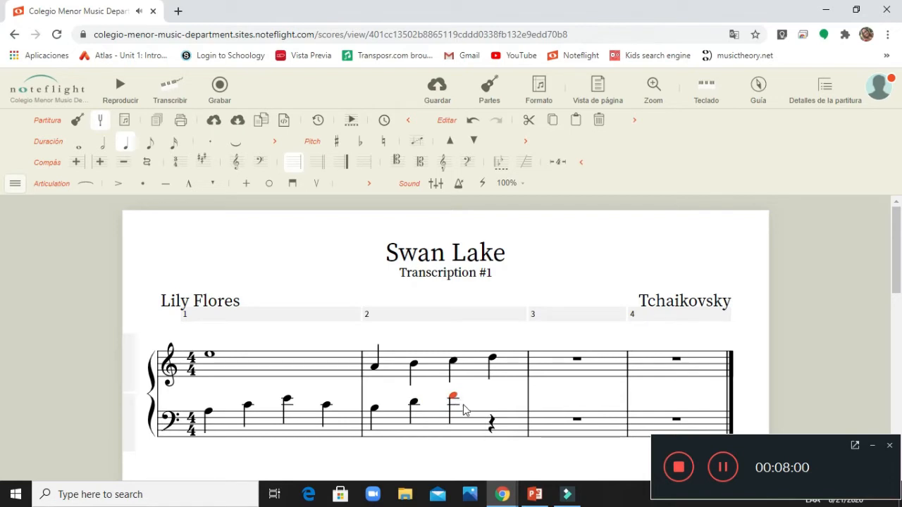
left_click(492, 402)
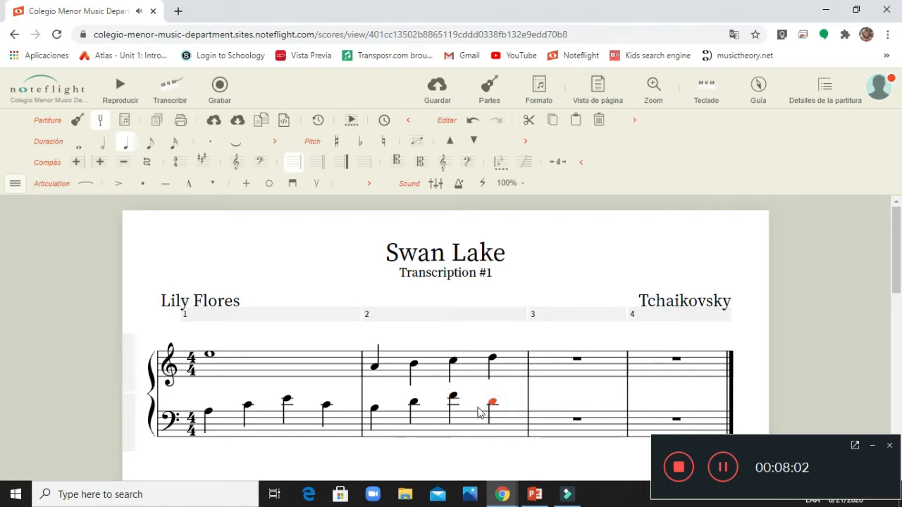
Step: Fill the treble staff of measure 3 with a dotted half note E followed by a quarter note C
left_click(570, 363)
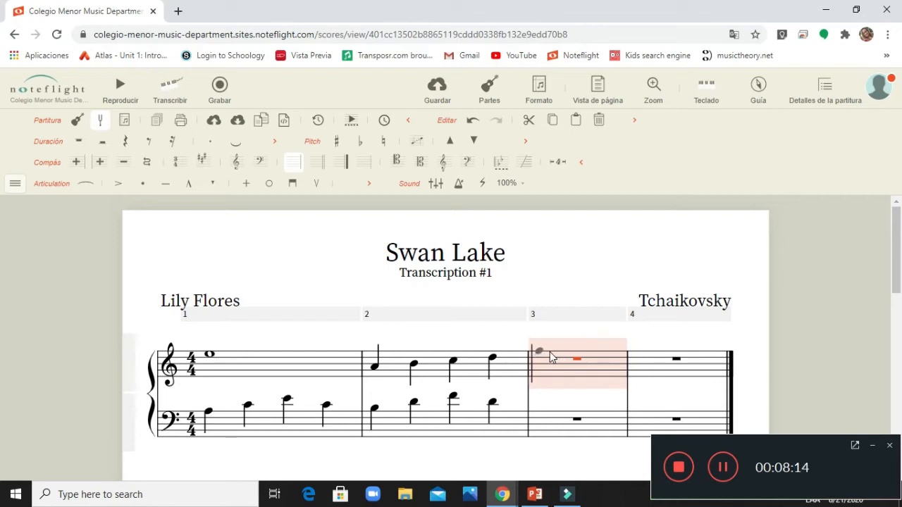
left_click(544, 355)
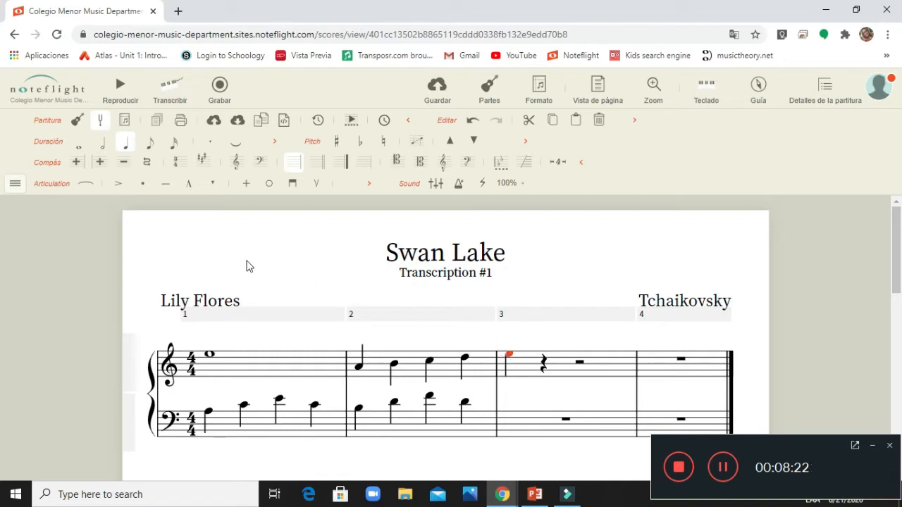
left_click(106, 148)
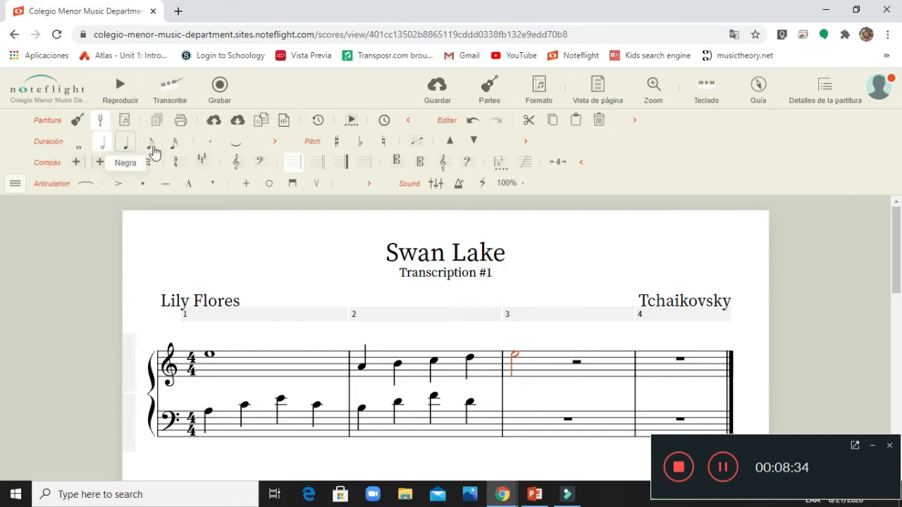
left_click(212, 144)
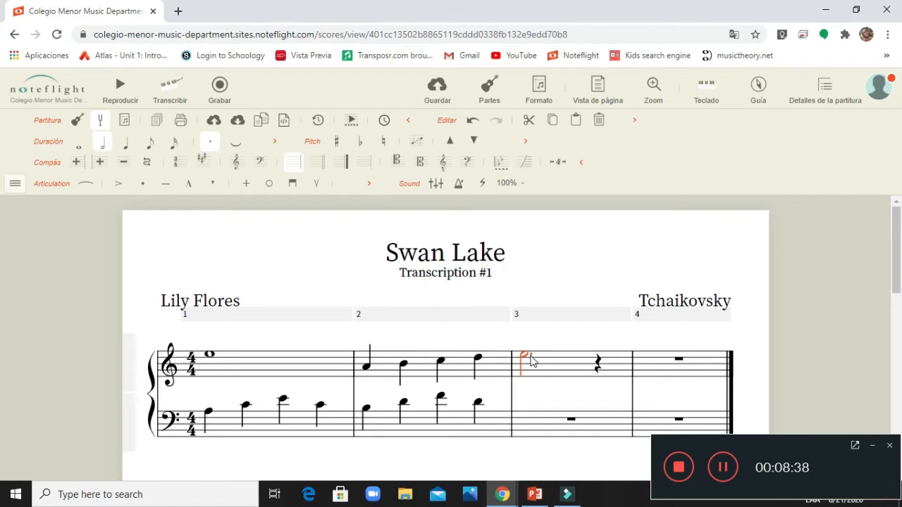
left_click(597, 363)
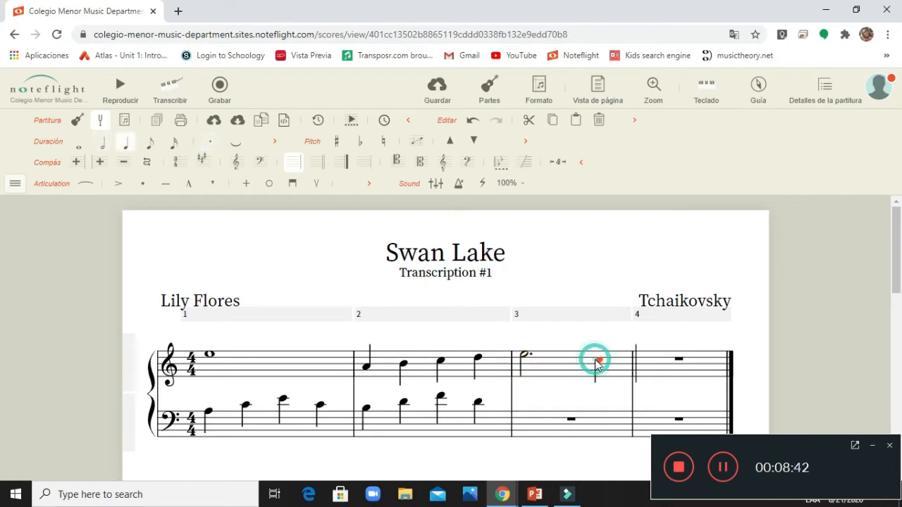
Step: Enter quarter notes A, C and E on the first three beats of measure 3 in the bass staff
left_click(541, 425)
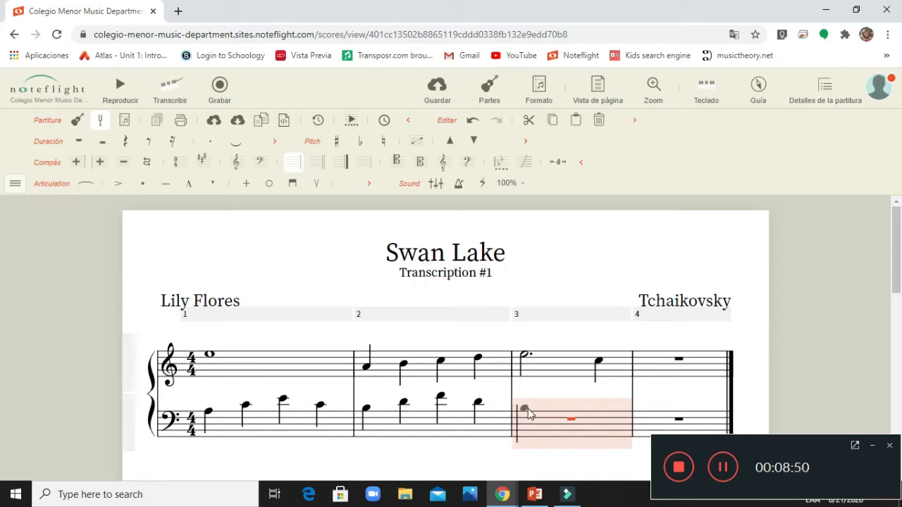
left_click(524, 412)
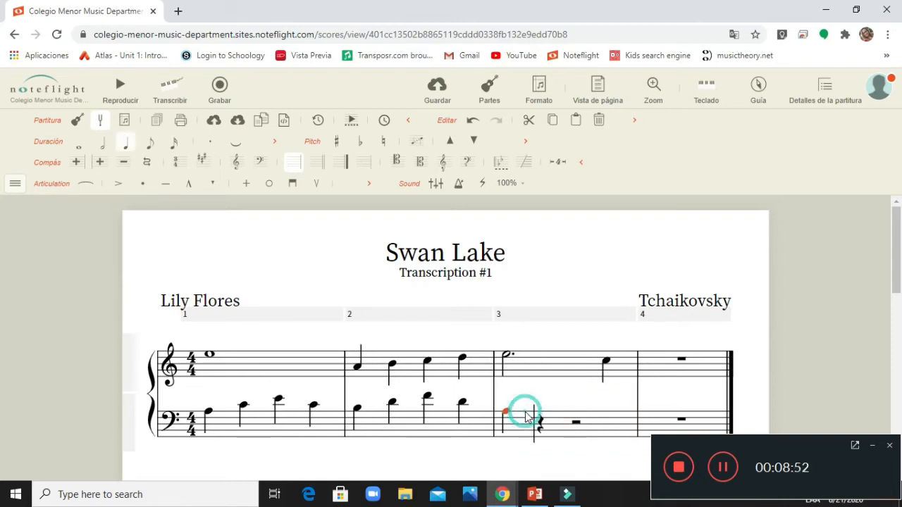
left_click(542, 406)
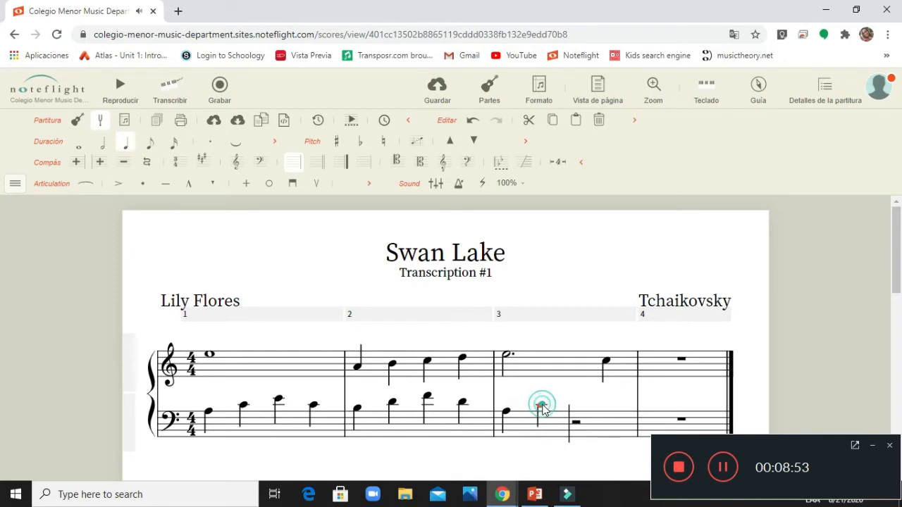
left_click(585, 400)
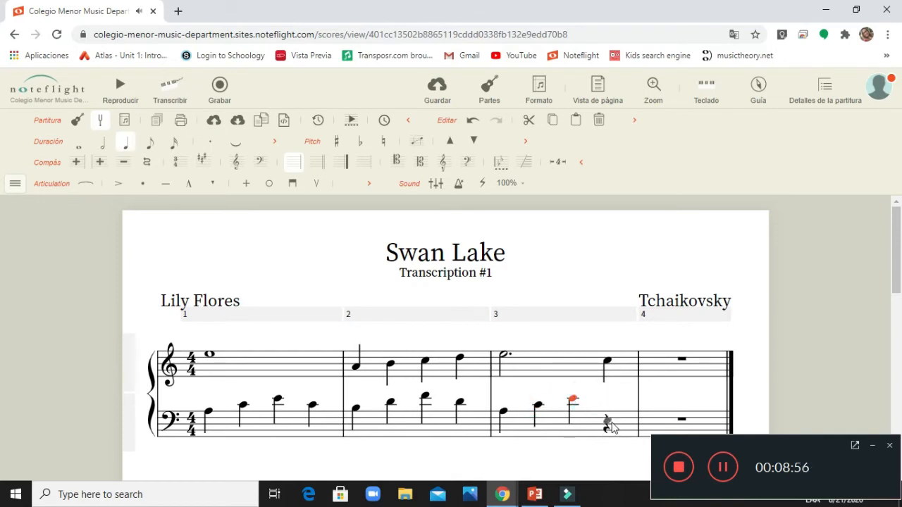
Step: Fill the treble staff of measure 4 with a dotted half note E followed by a quarter note C
left_click(664, 372)
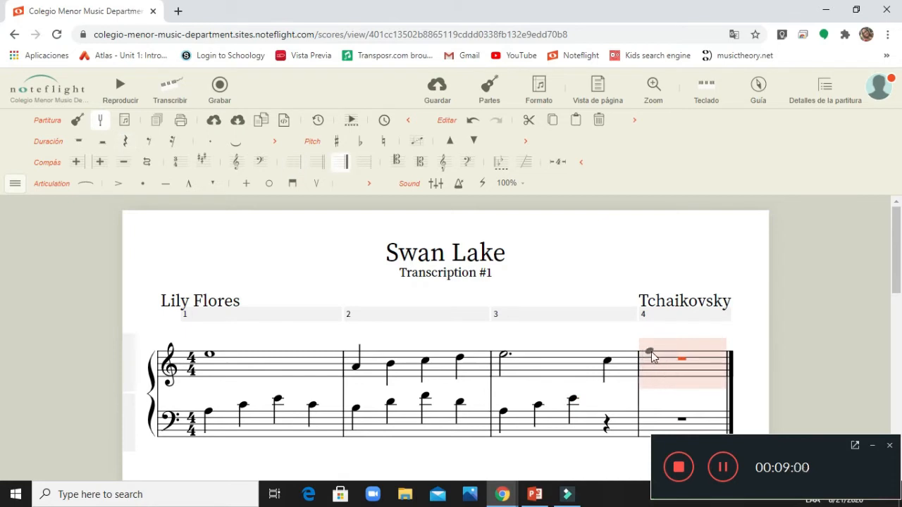
left_click(647, 357)
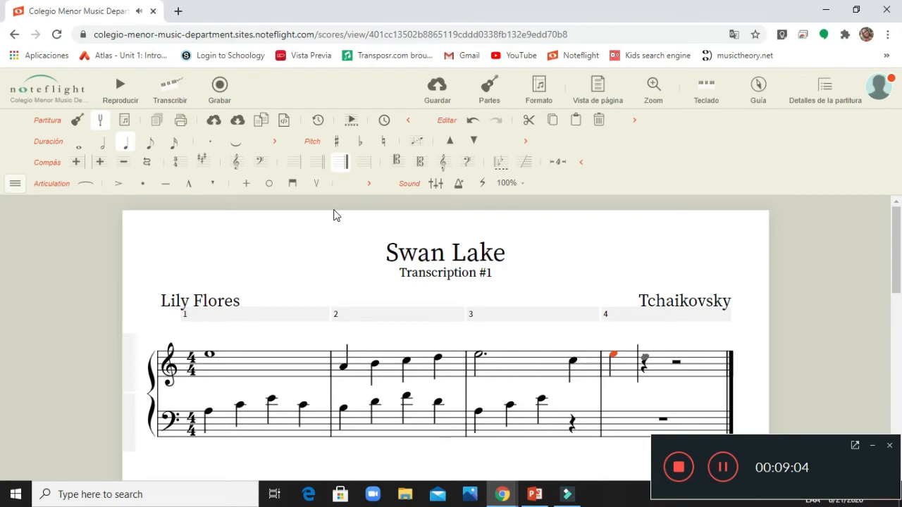
left_click(101, 148)
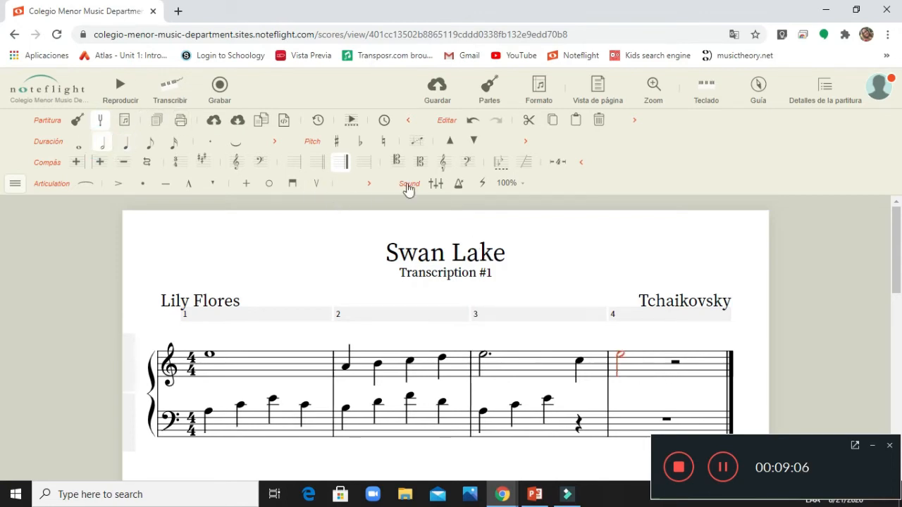
left_click(212, 143)
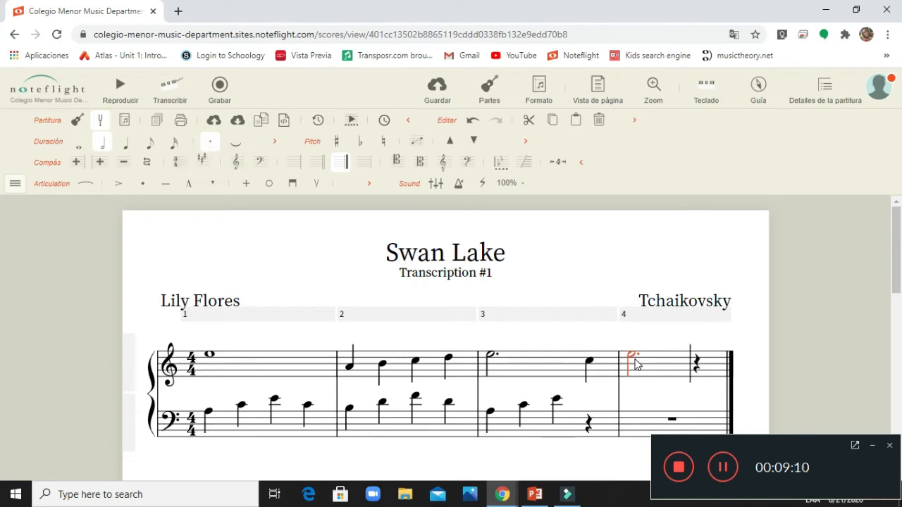
left_click(697, 362)
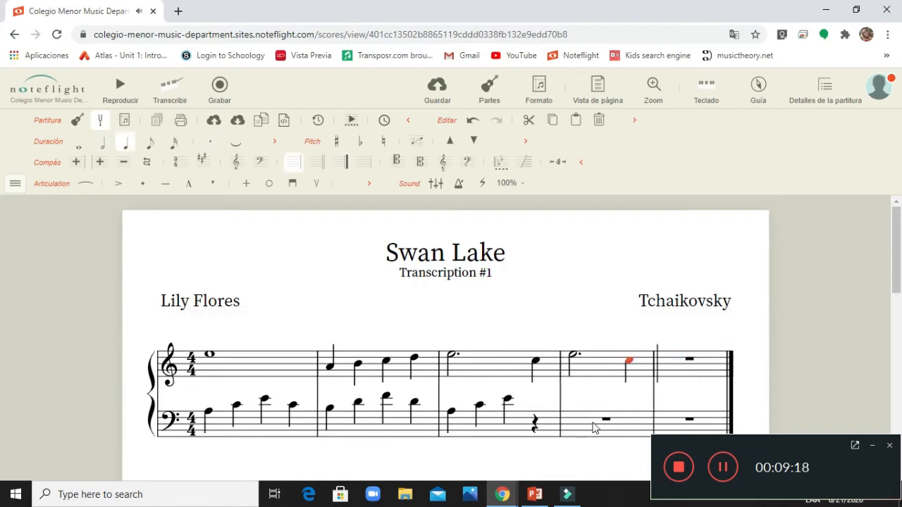
Step: Enter quarter notes A, C and E on the first three beats of measure 4 in the bass staff
left_click(592, 429)
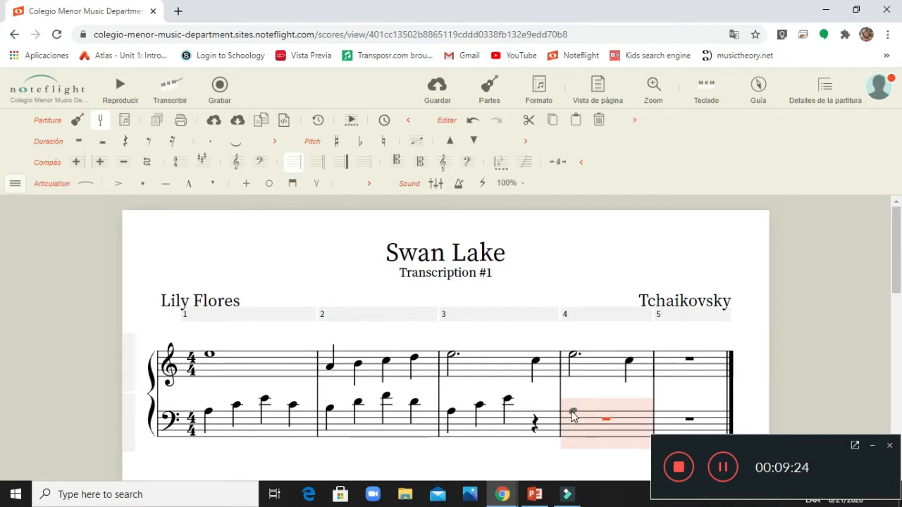
left_click(573, 412)
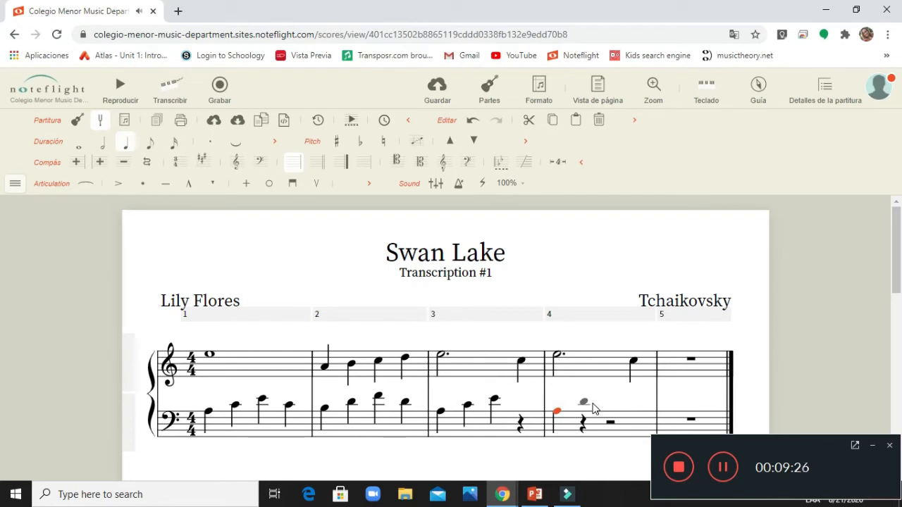
left_click(591, 407)
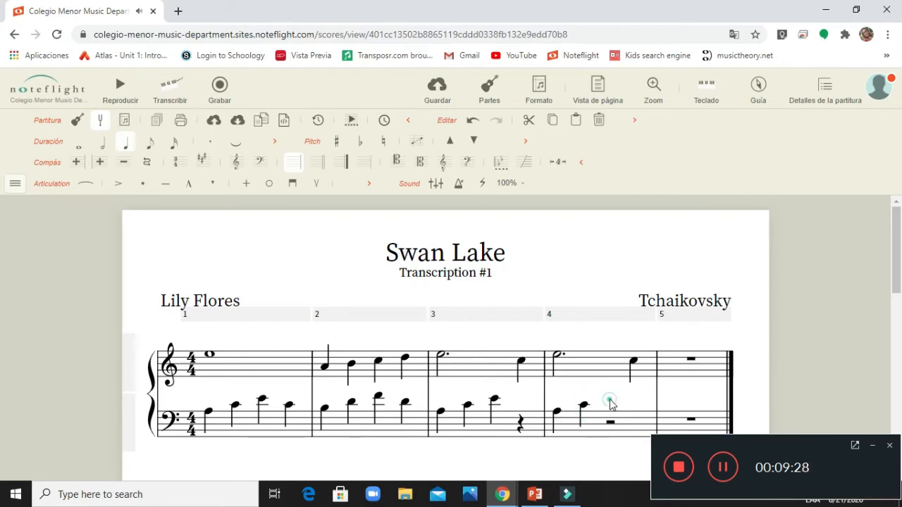
left_click(610, 401)
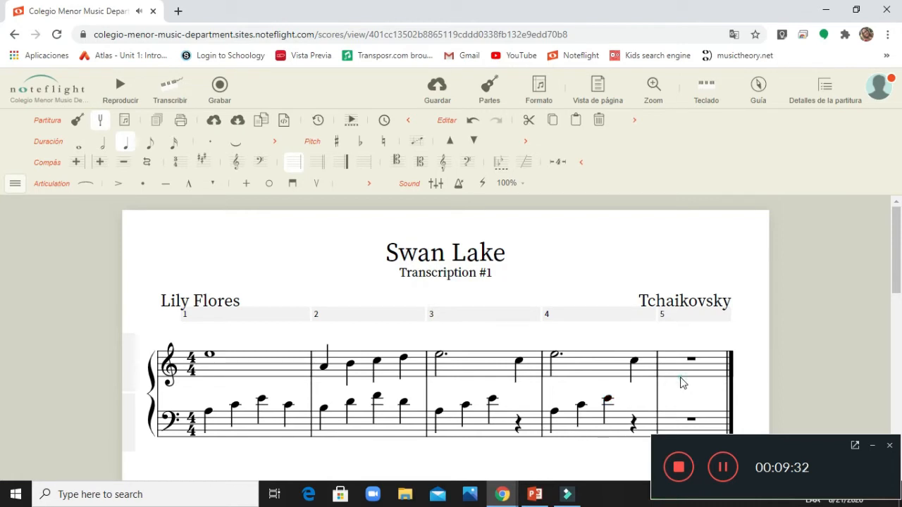
Step: Copy the treble staff content of measure 4 and paste it into the treble staff of measure 5
left_click(591, 380)
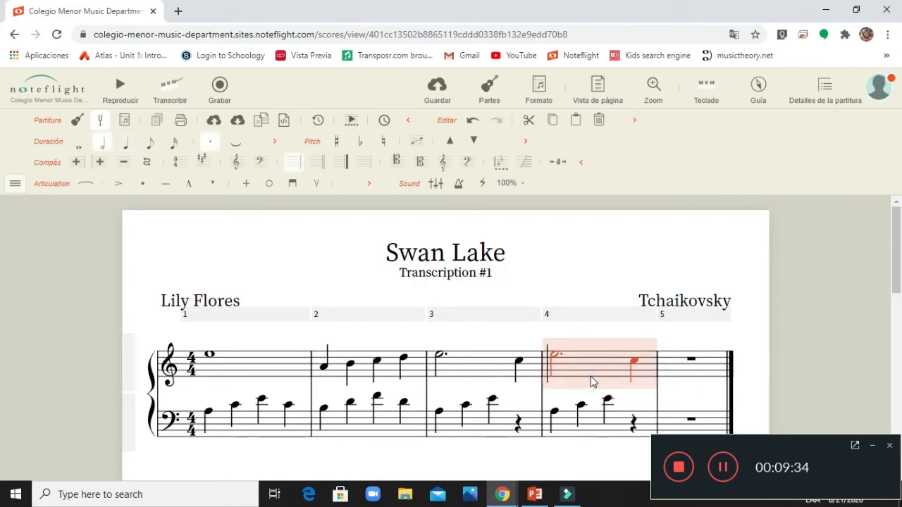
left_click(572, 363)
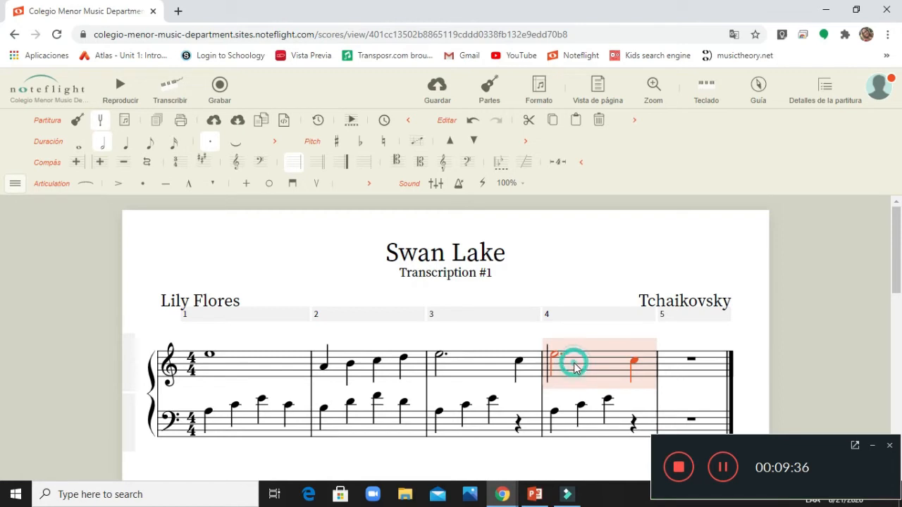
left_click(554, 356)
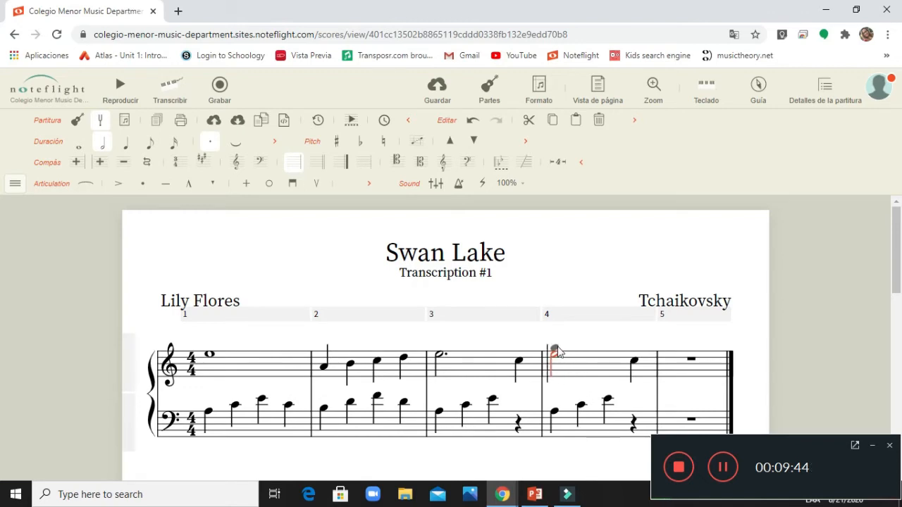
left_click(611, 375)
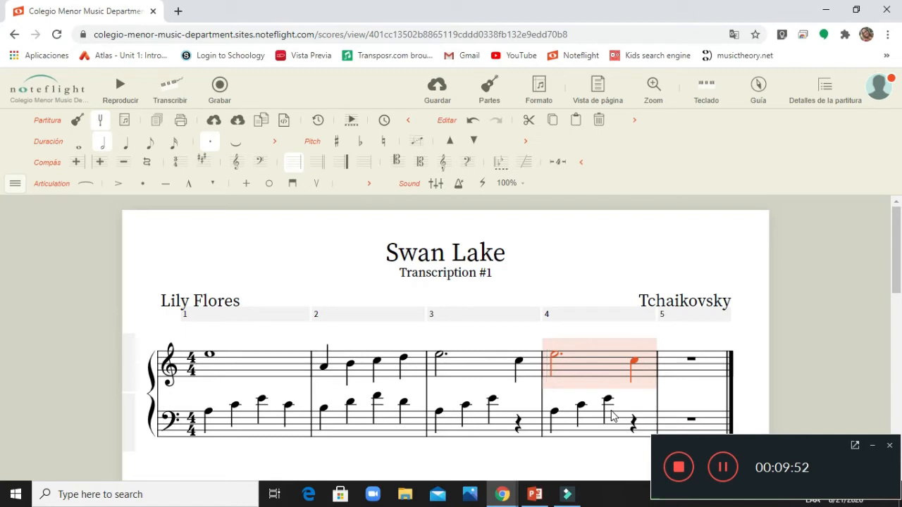
left_click(690, 375)
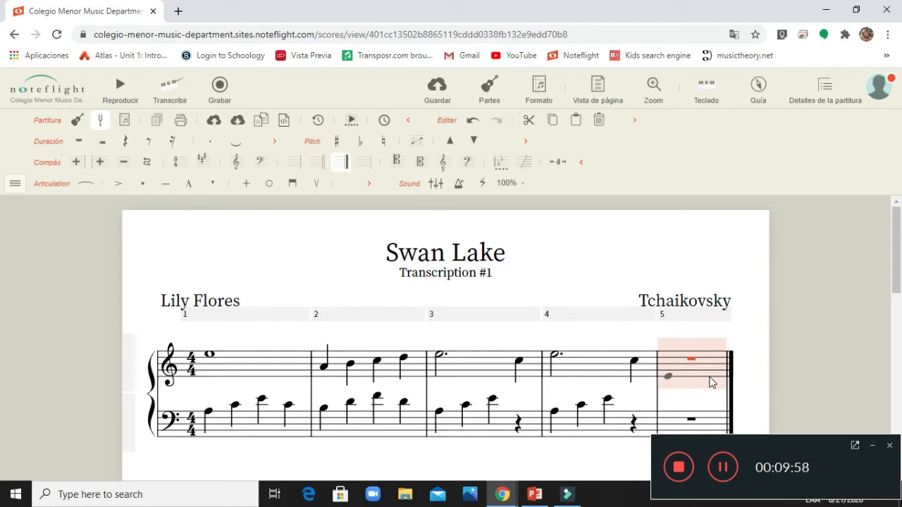
key("ctrl+v")
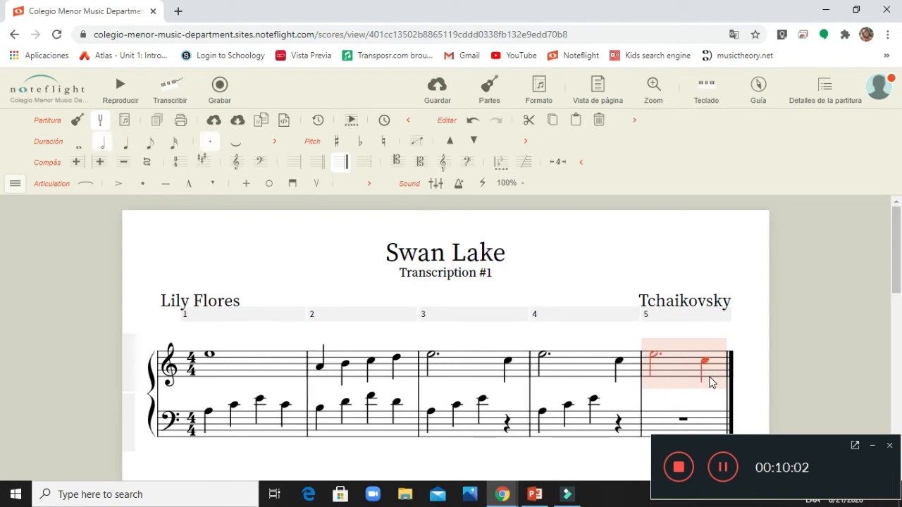
Step: Copy the bass staff content of measure 4 and paste it into the bass staff of measure 5
left_click(554, 428)
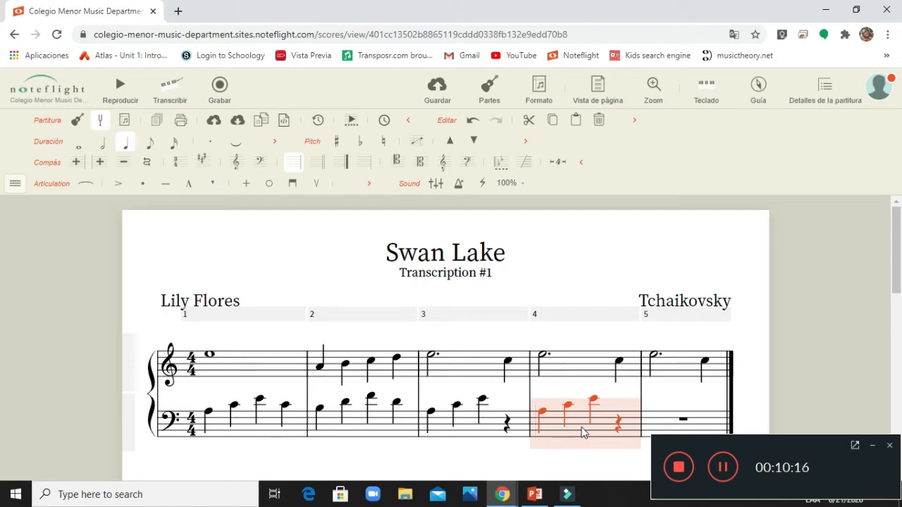
left_click(579, 458)
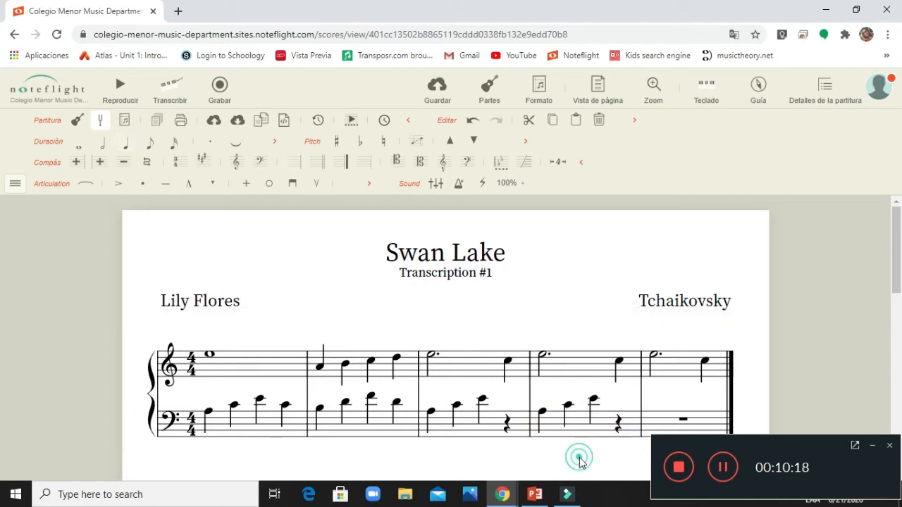
left_click(576, 433)
left_click(665, 424)
scroll(670, 432, "down", 1)
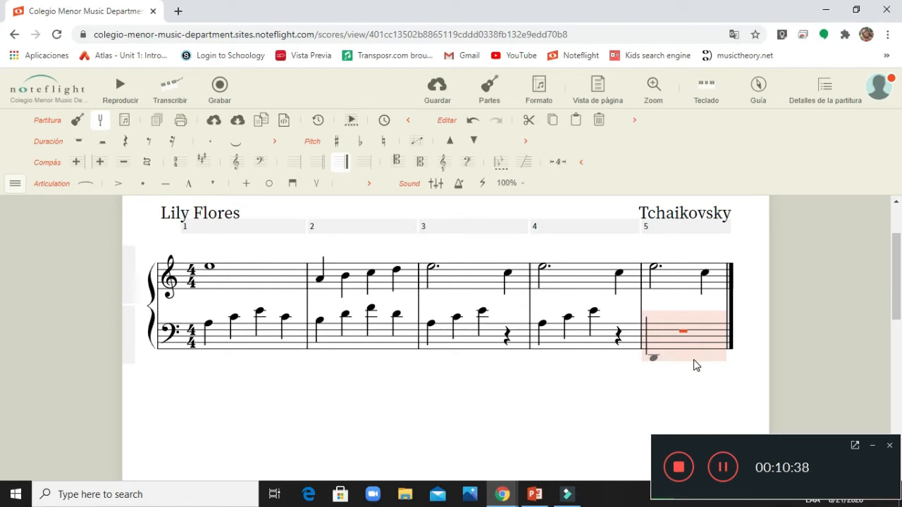
key("ctrl+v")
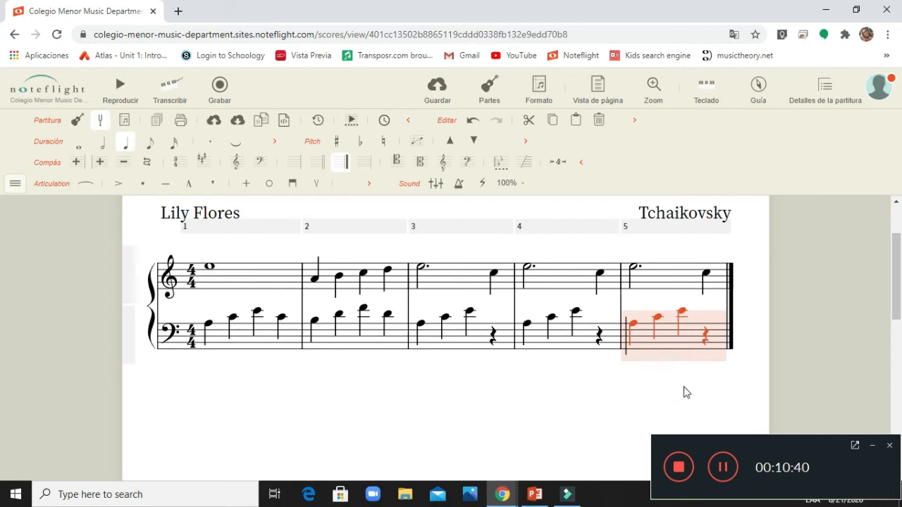
Step: Add an empty measure after measure 5 at the end of the score
left_click(682, 389)
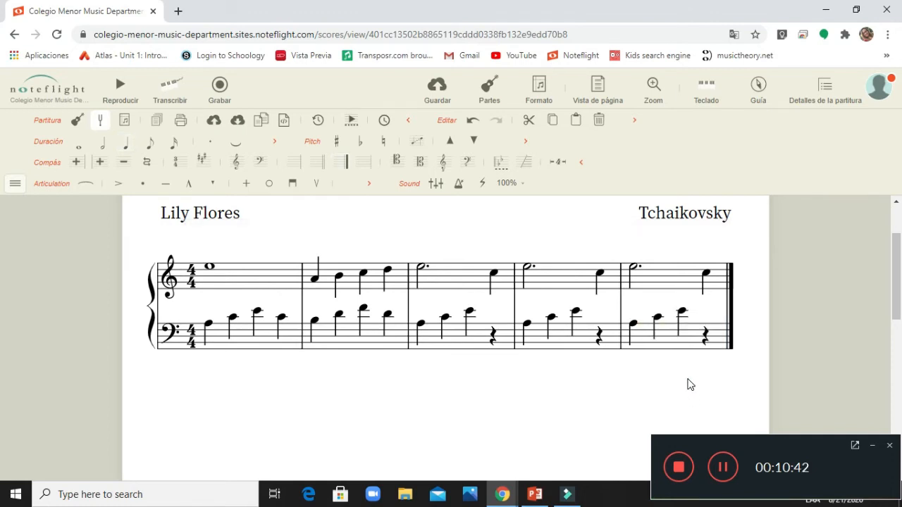
scroll(689, 383, "up", 2)
scroll(689, 384, "down", 2)
left_click(682, 276)
left_click(730, 292)
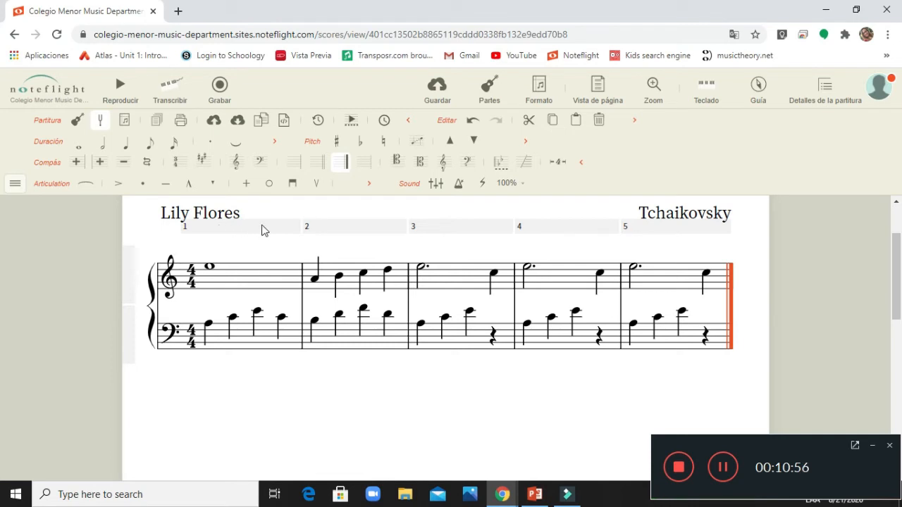
left_click(673, 230)
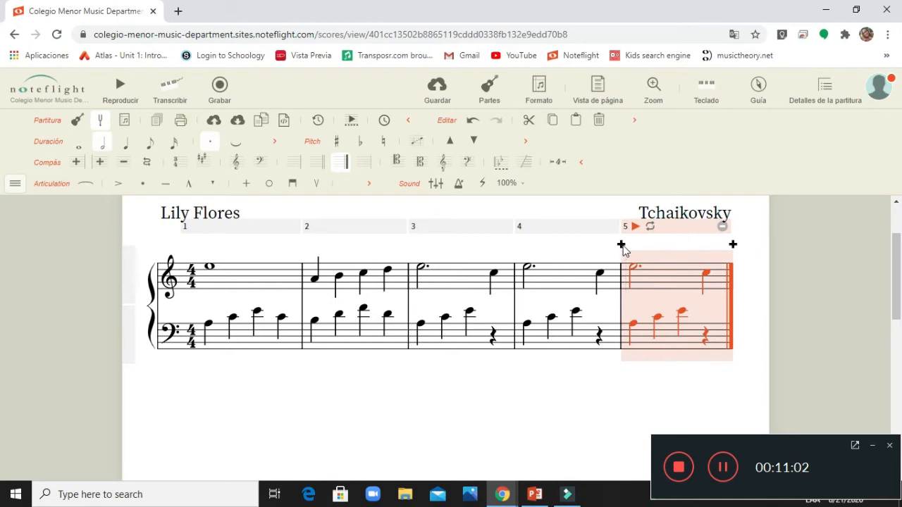
left_click(733, 244)
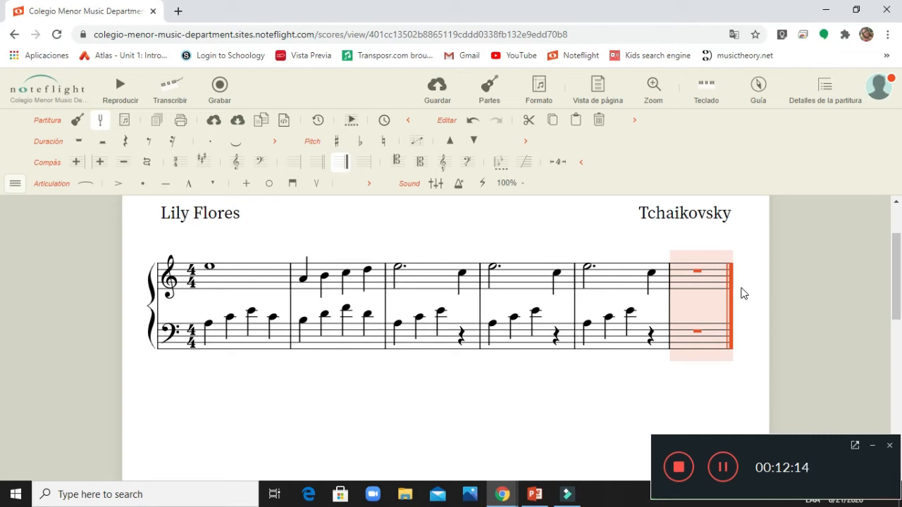
Step: Fill the treble staff of measure 6 with quarter notes C and A followed by a half note C
left_click(681, 275)
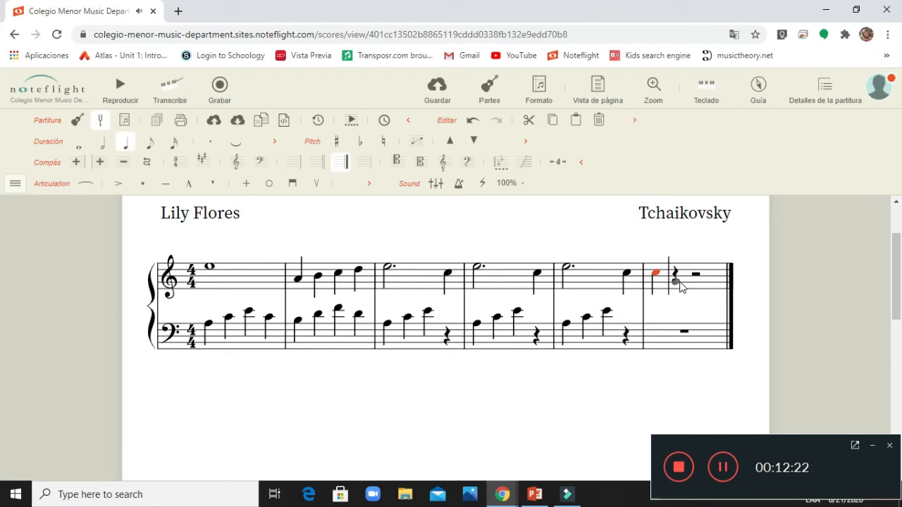
left_click(678, 280)
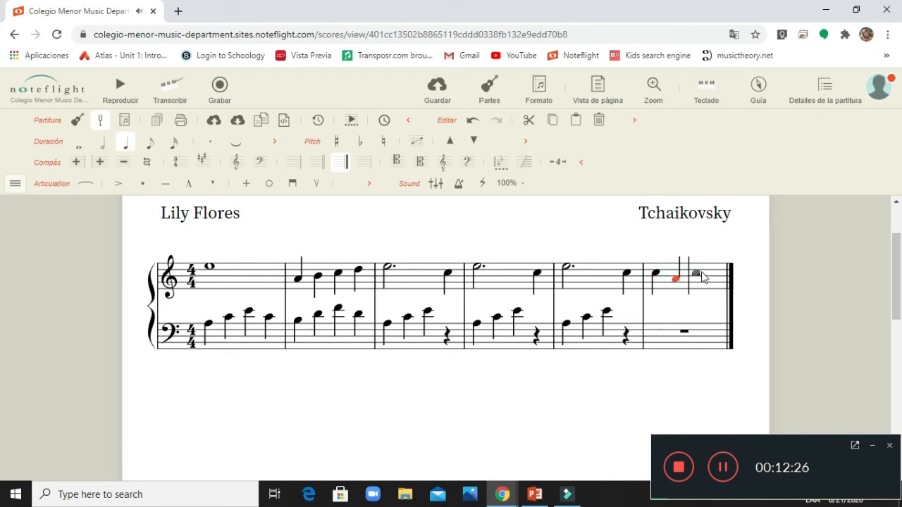
left_click(702, 276)
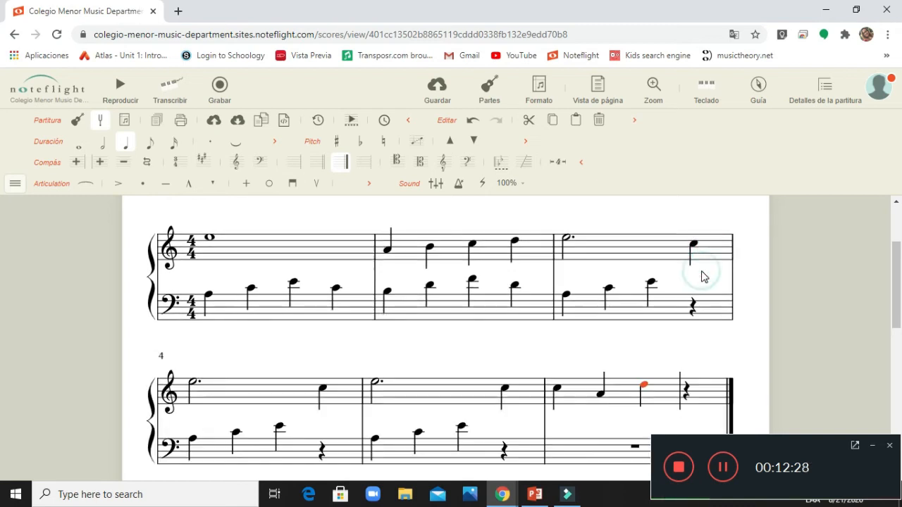
left_click(646, 392)
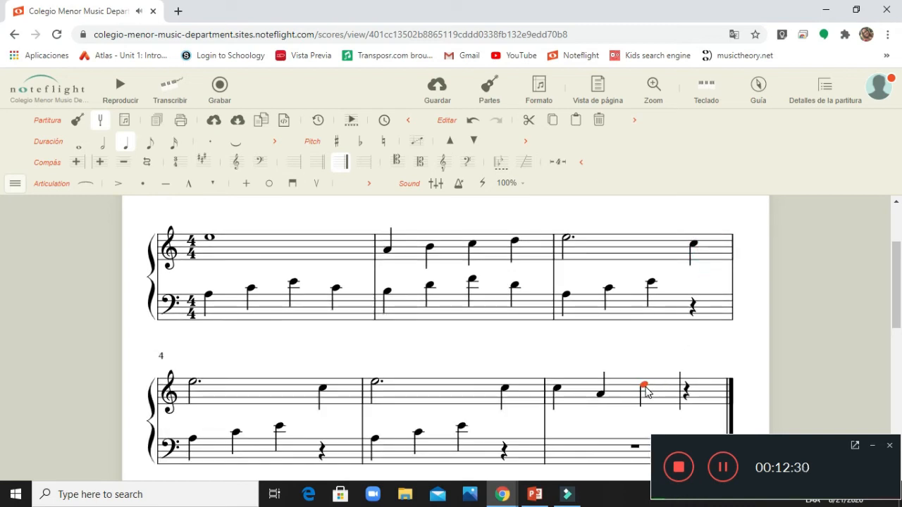
scroll(646, 392, "down", 1)
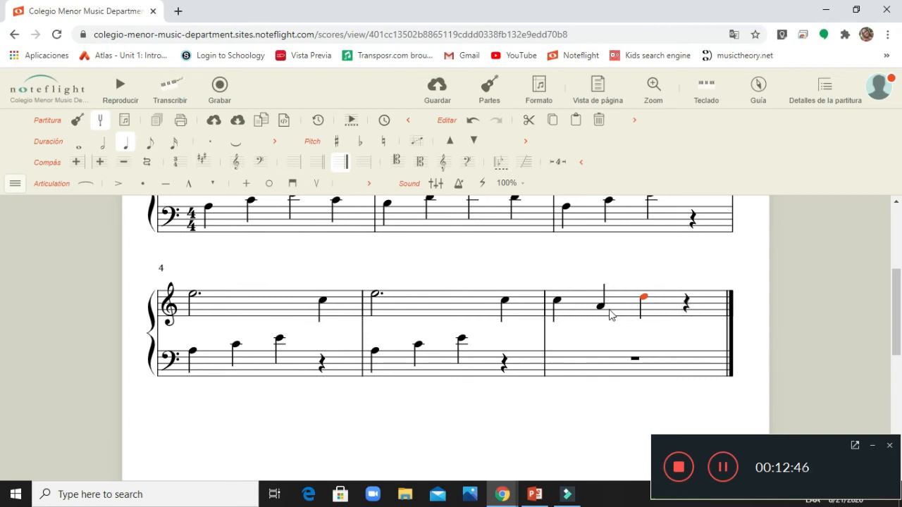
left_click(642, 301)
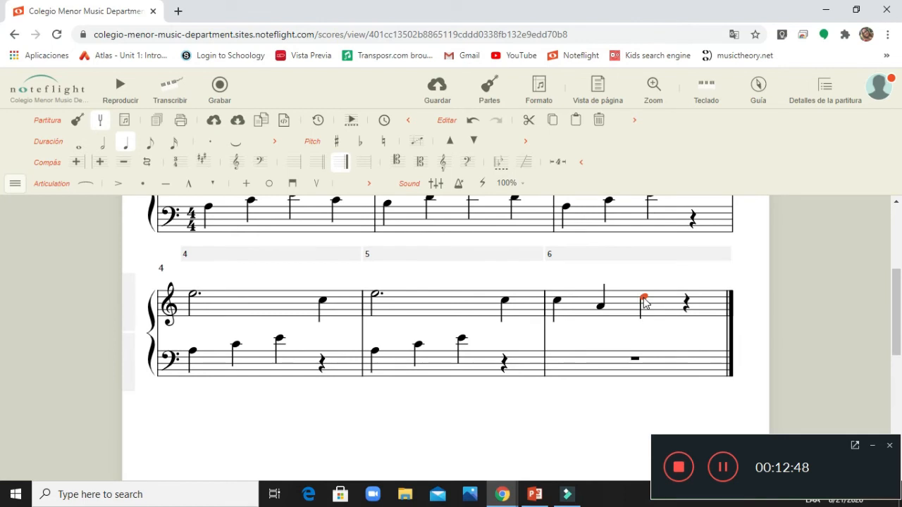
left_click(103, 145)
scroll(579, 257, "up", 1)
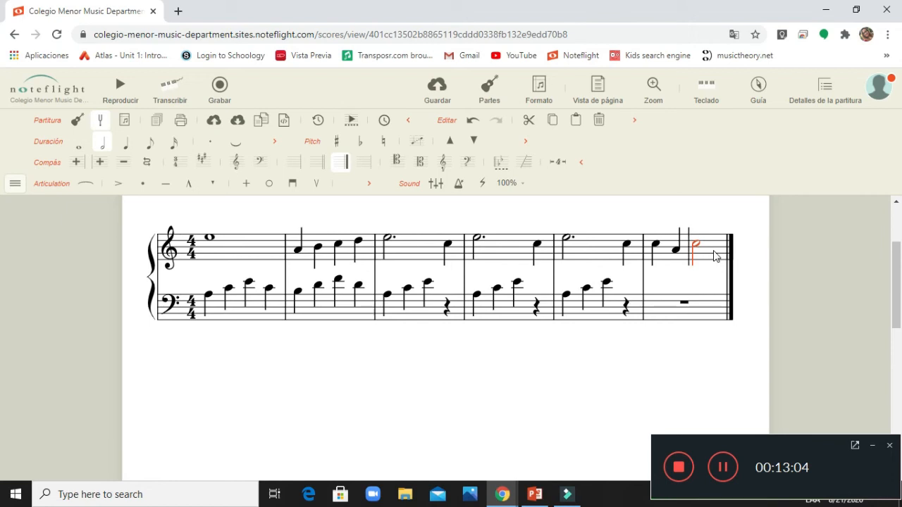
left_click(741, 227)
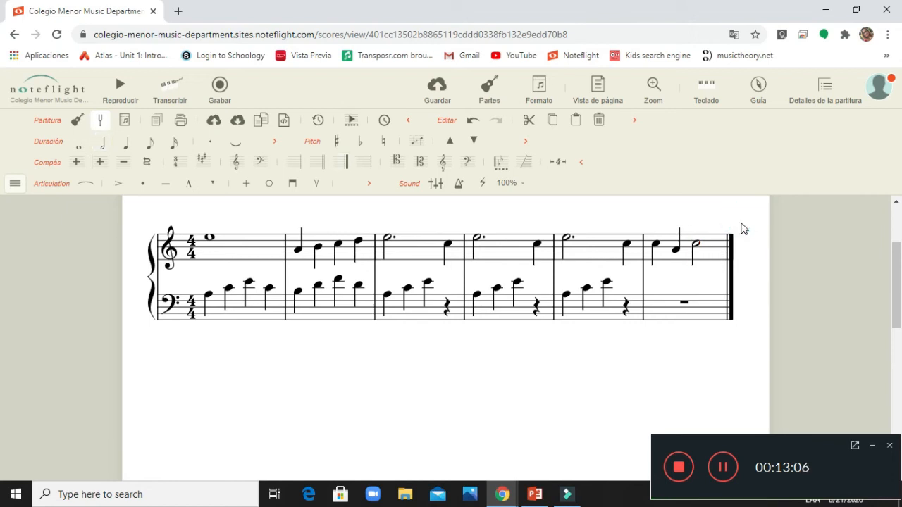
Step: Enter quarter notes B, D and F on the first three beats of measure 6 in the bass staff
left_click(681, 315)
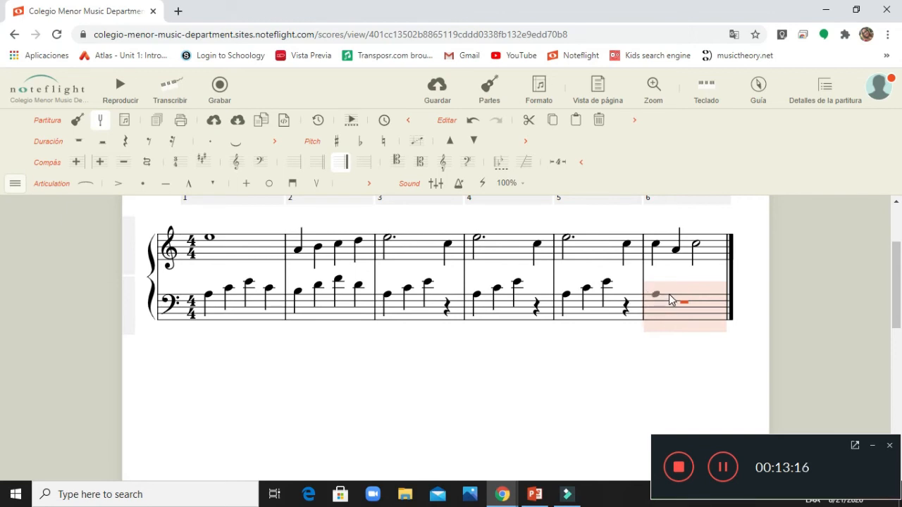
left_click(668, 294)
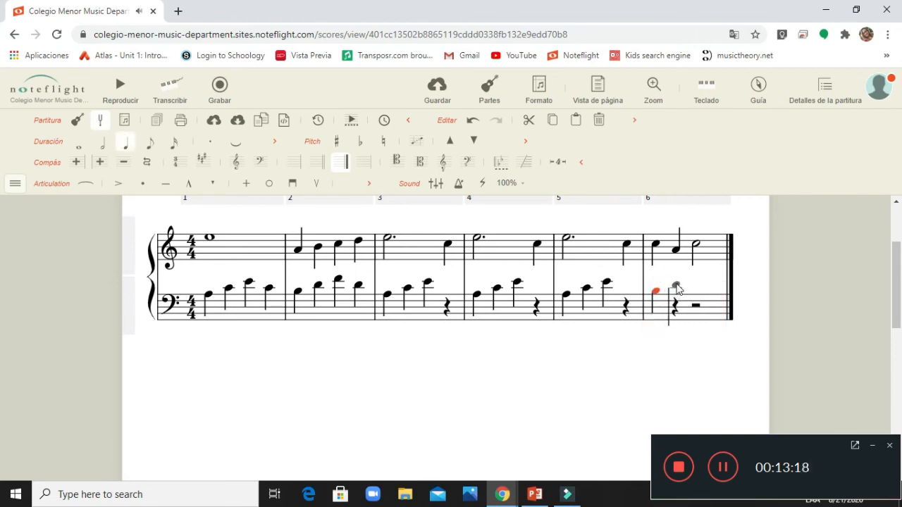
left_click(675, 285)
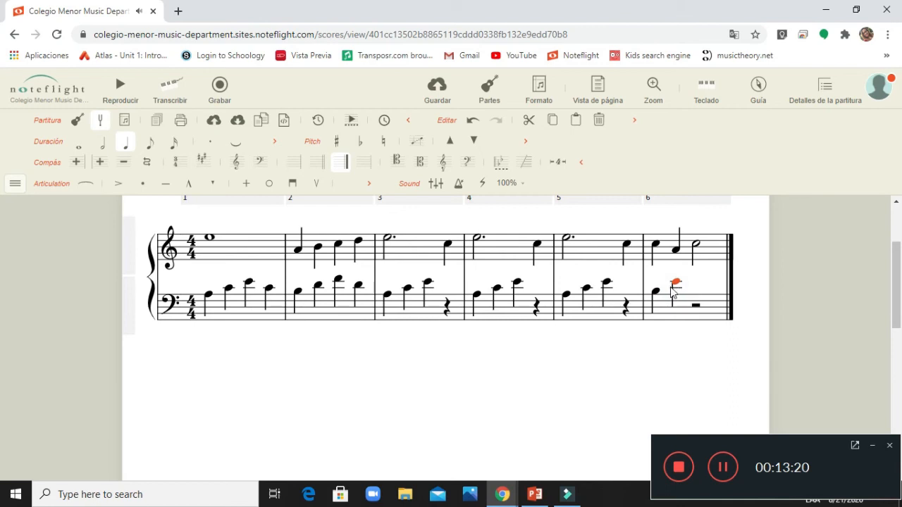
key("Down")
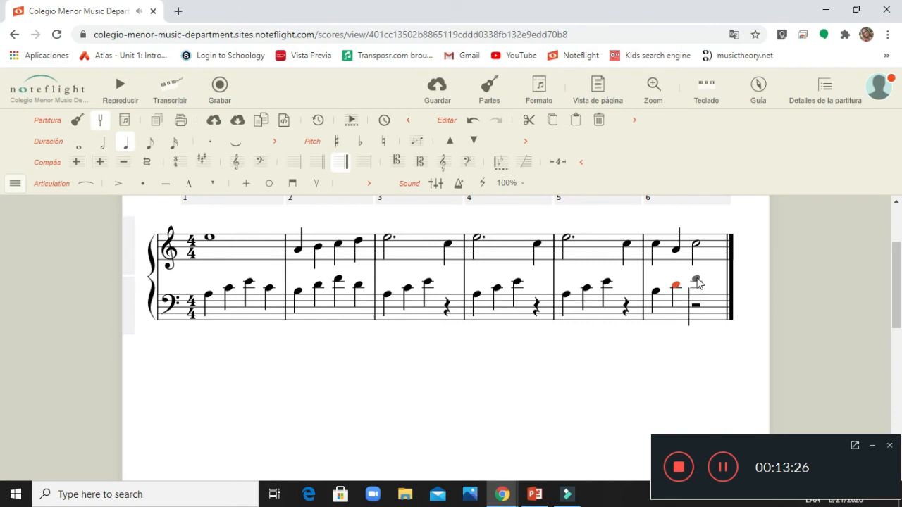
left_click(697, 276)
scroll(677, 378, "down", 1)
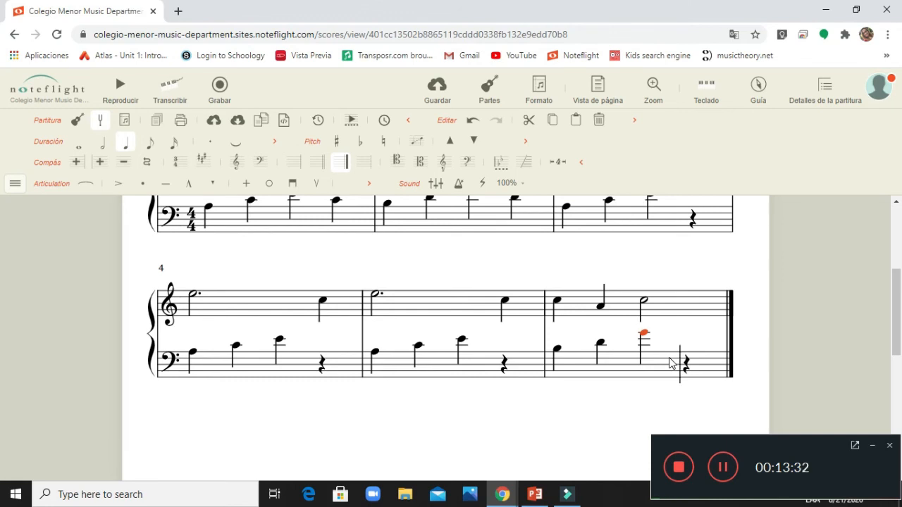
key("Down")
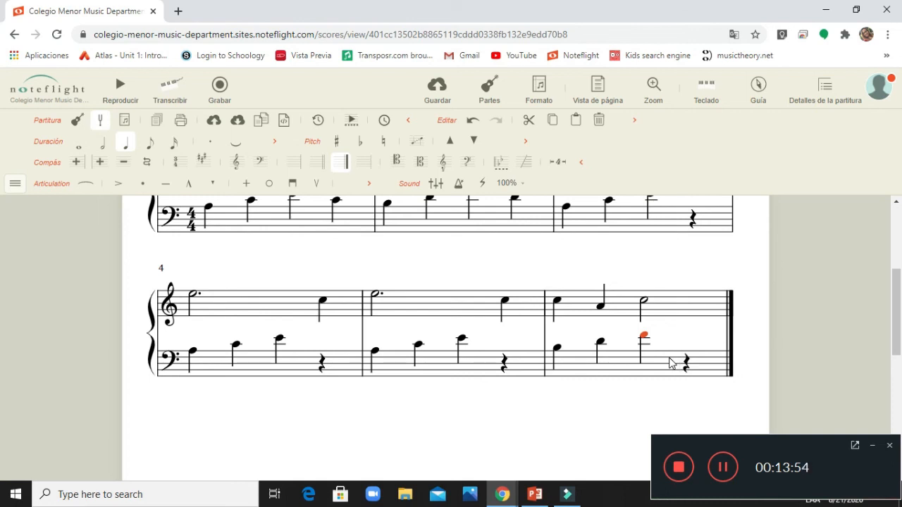
key("r")
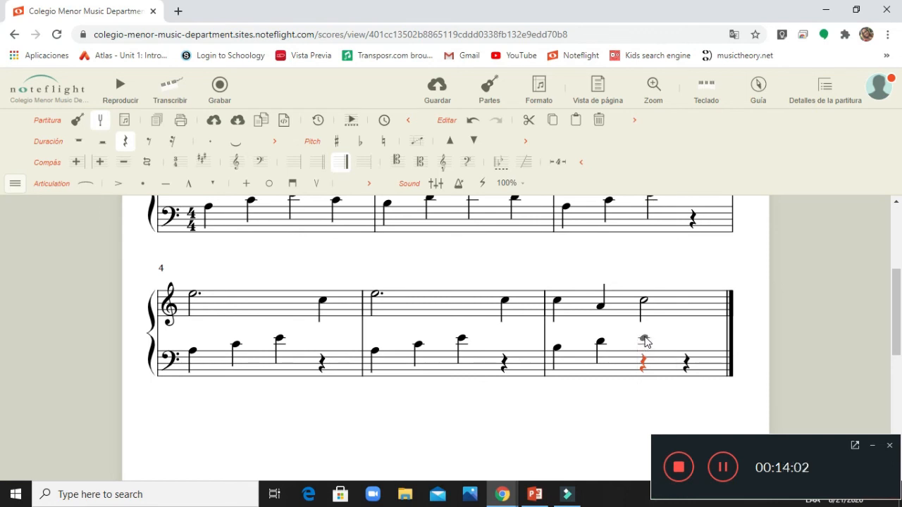
left_click(643, 338)
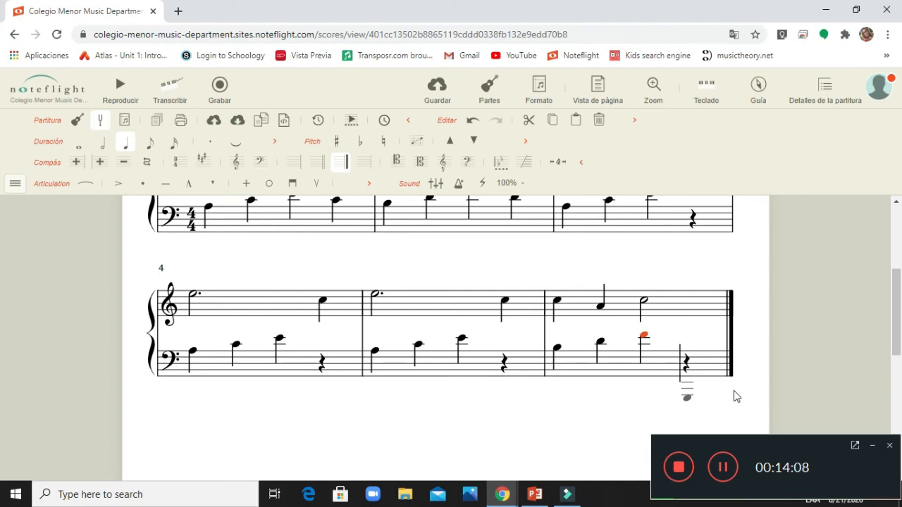
Step: Export the complete score as a PDF and save the file
scroll(734, 396, "up", 3)
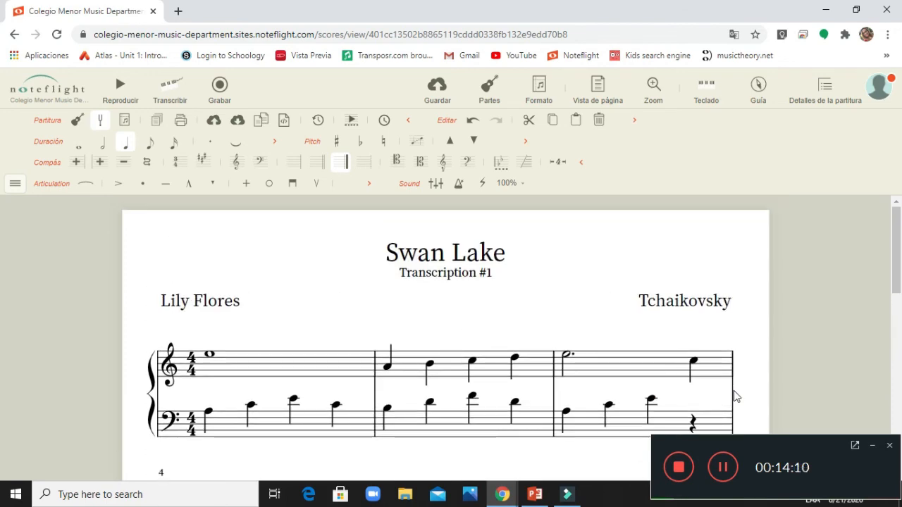
scroll(734, 396, "down", 5)
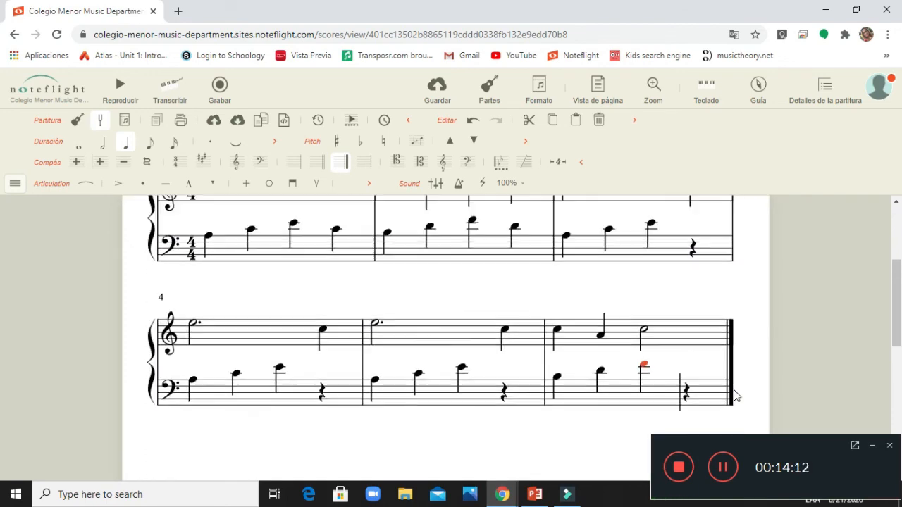
scroll(734, 394, "up", 5)
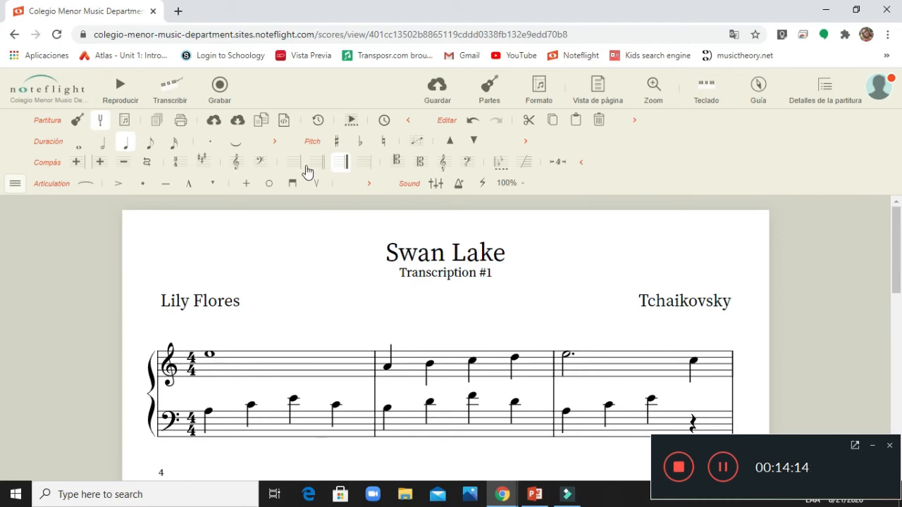
left_click(237, 123)
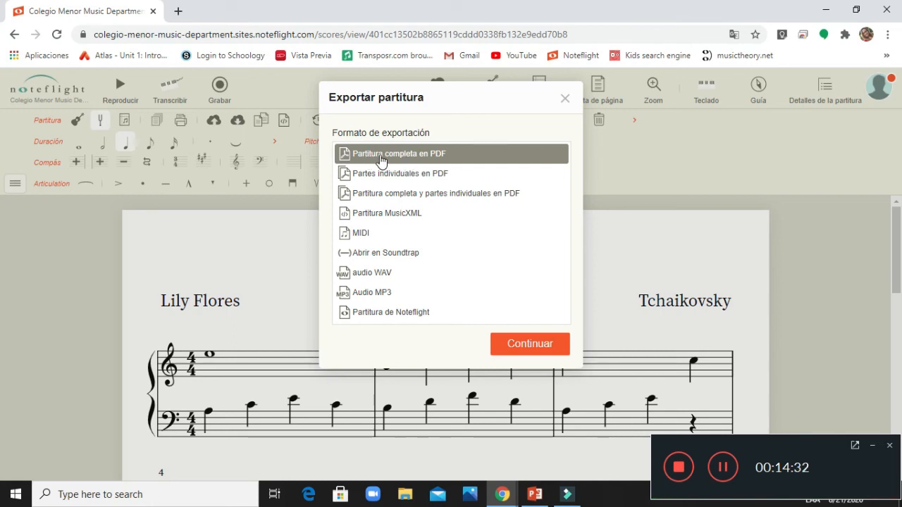
left_click(381, 159)
left_click(525, 347)
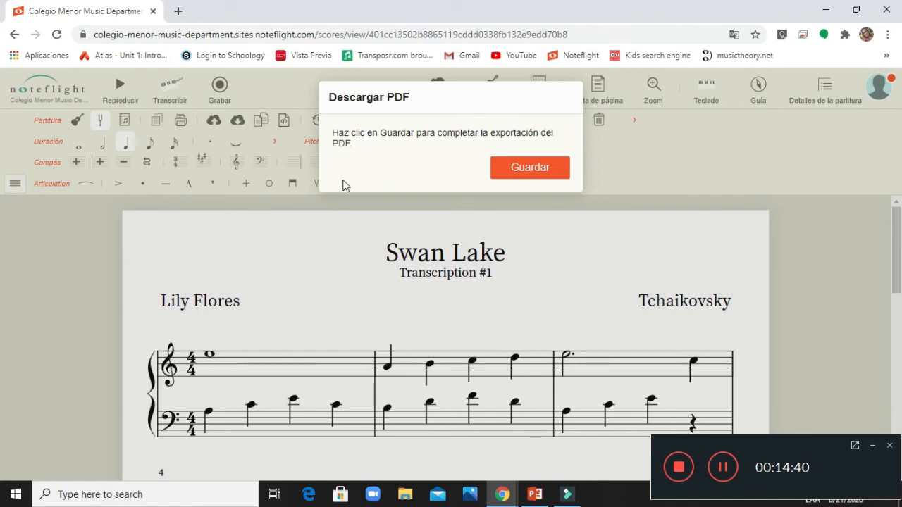
left_click(502, 170)
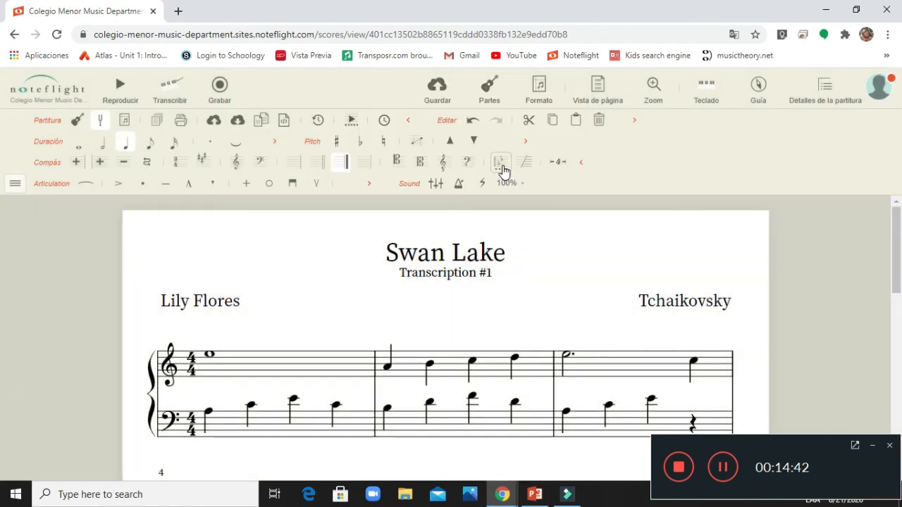